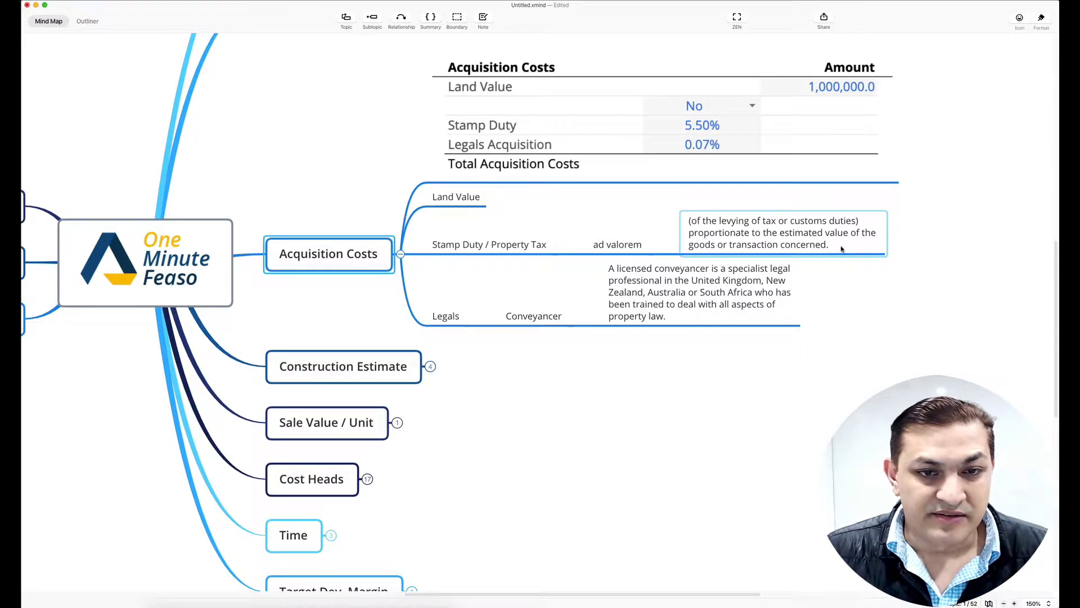
- Switch from the mind map to the One Minute Feaso Google Sheets spreadsheet and set its zoom to 200%
{"action": "left_click", "coordinate": [821, 93]}
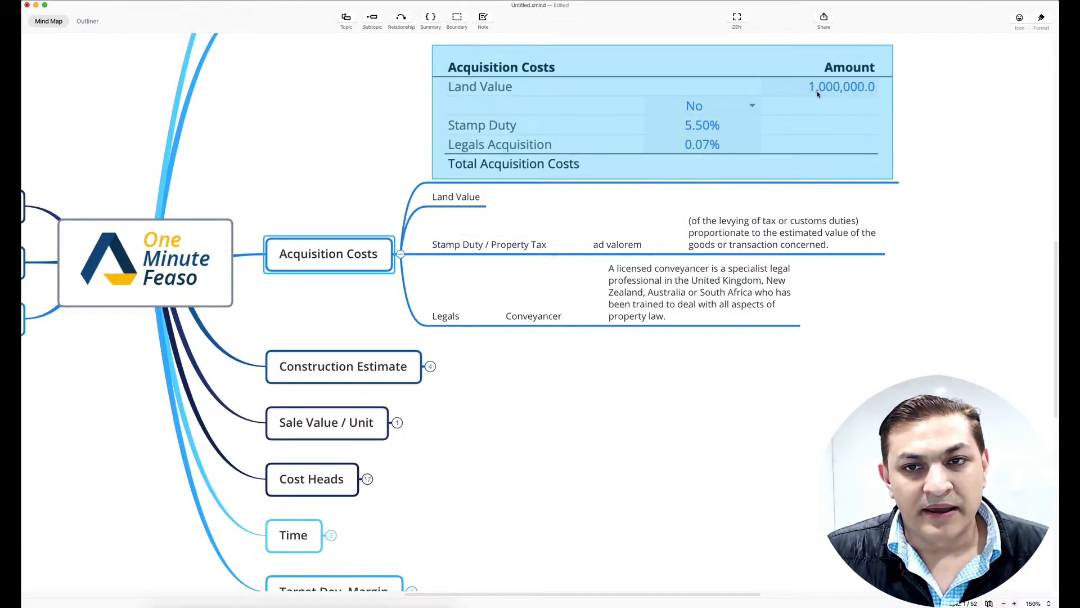
{"action": "left_click", "coordinate": [957, 103]}
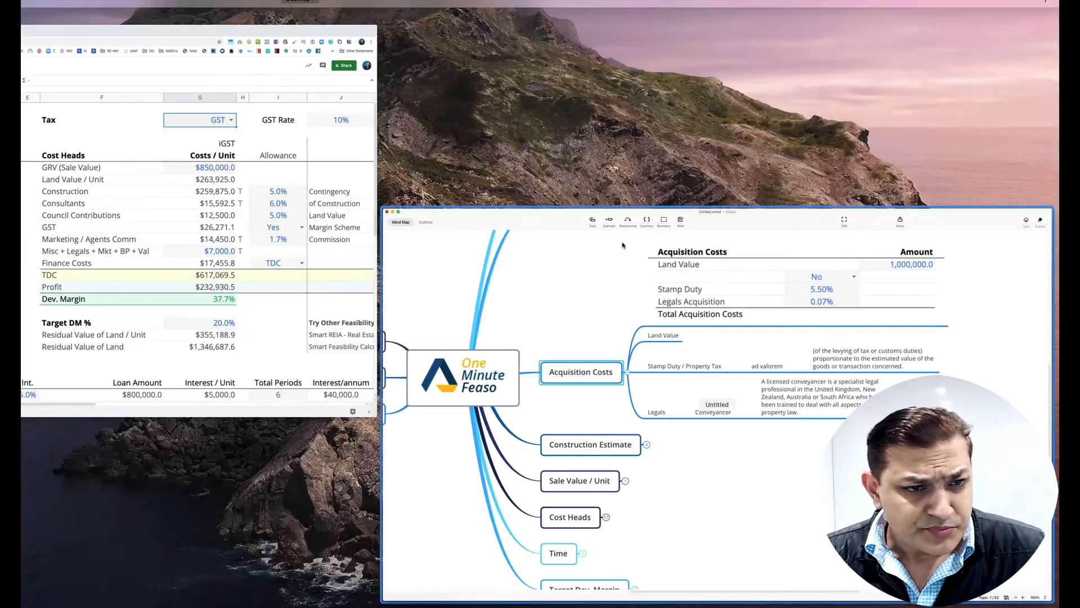
{"action": "scroll", "coordinate": [459, 264], "scroll_direction": "down", "scroll_amount": 2}
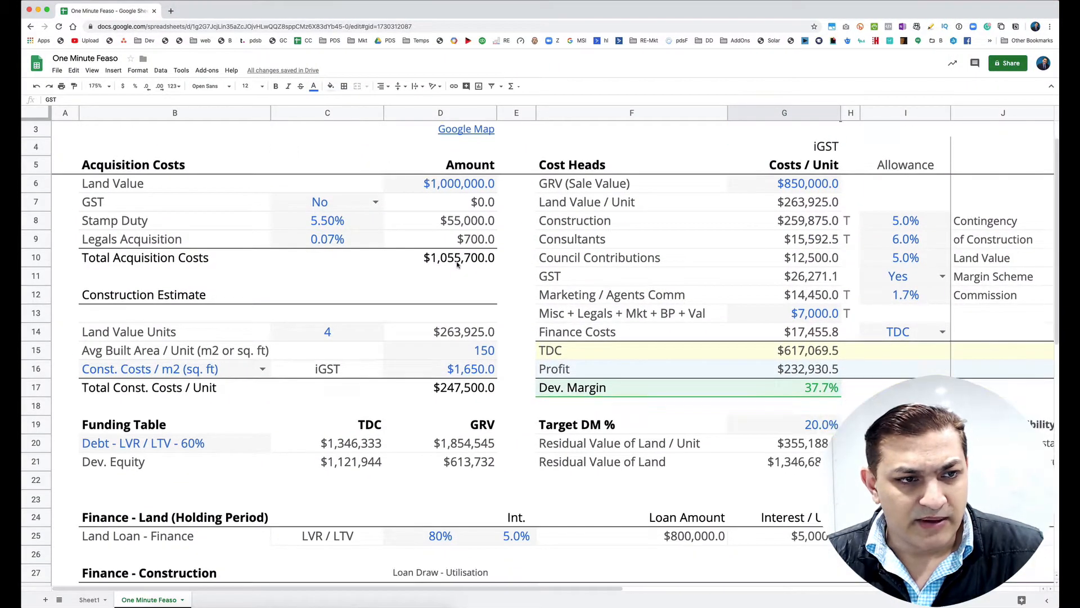
{"action": "left_click", "coordinate": [100, 86]}
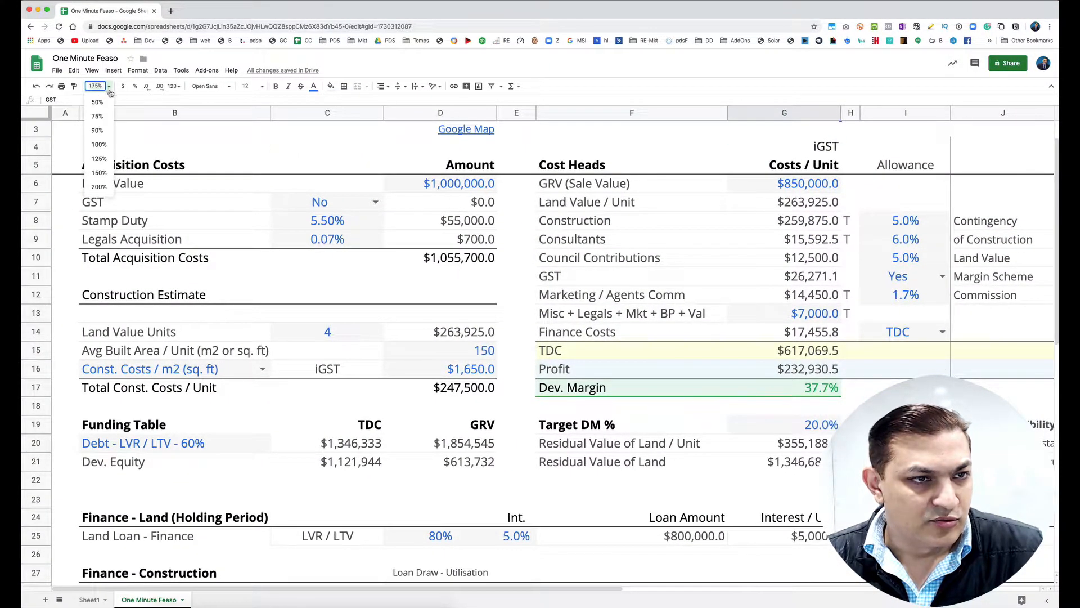
{"action": "left_click", "coordinate": [103, 190]}
{"action": "scroll", "coordinate": [563, 247], "scroll_direction": "up", "scroll_amount": 2}
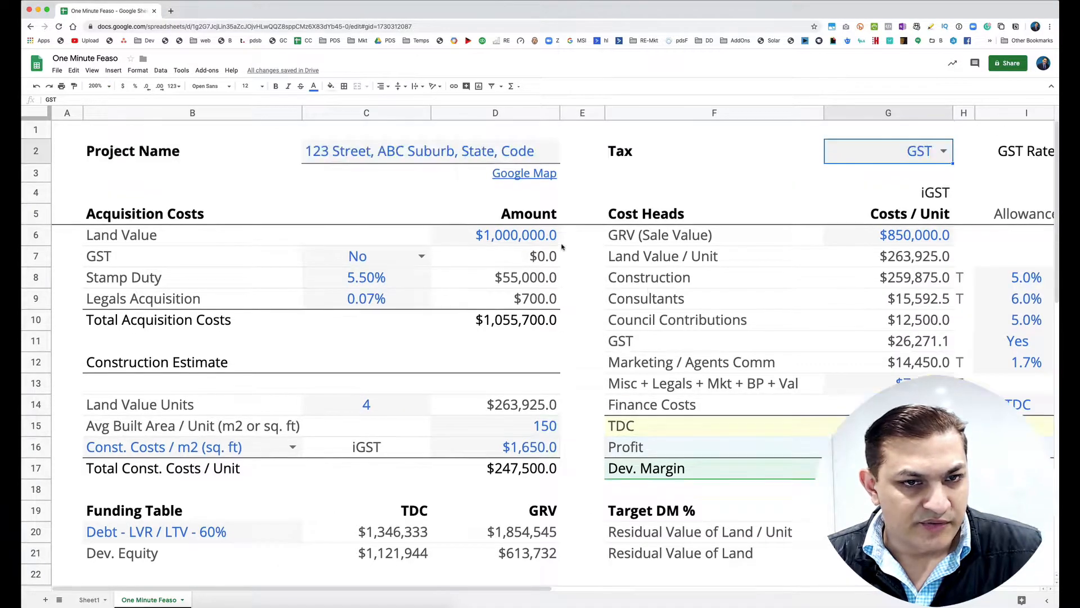
- Set the Land Value amount in the Acquisition Costs table to 1,050,000
{"action": "left_click_drag", "start_coordinate": [131, 212], "coordinate": [525, 333]}
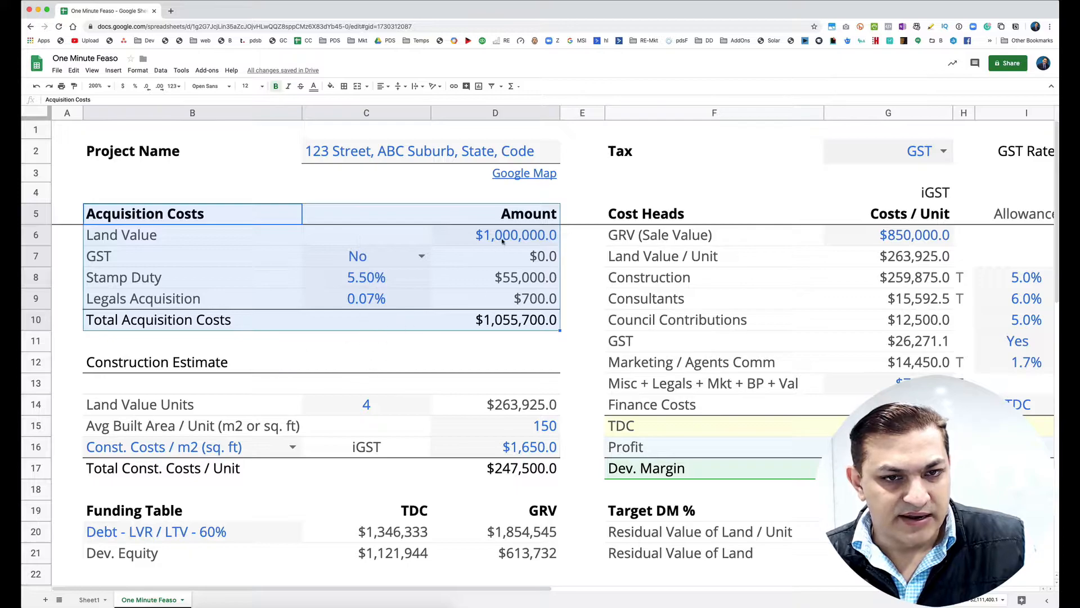
{"action": "left_click", "coordinate": [502, 241]}
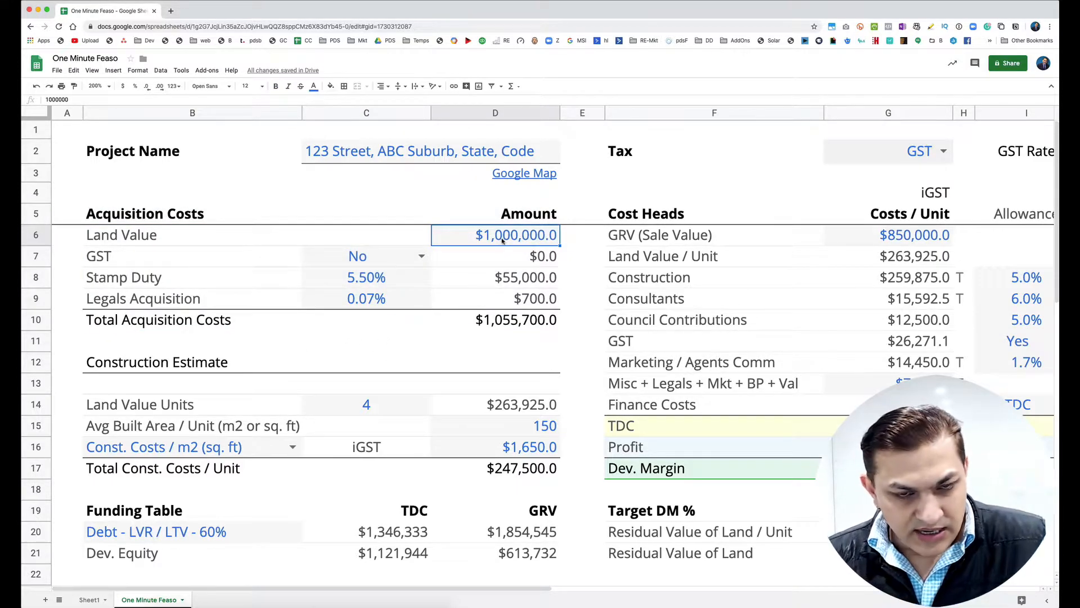
{"action": "type", "text": "10500000"}
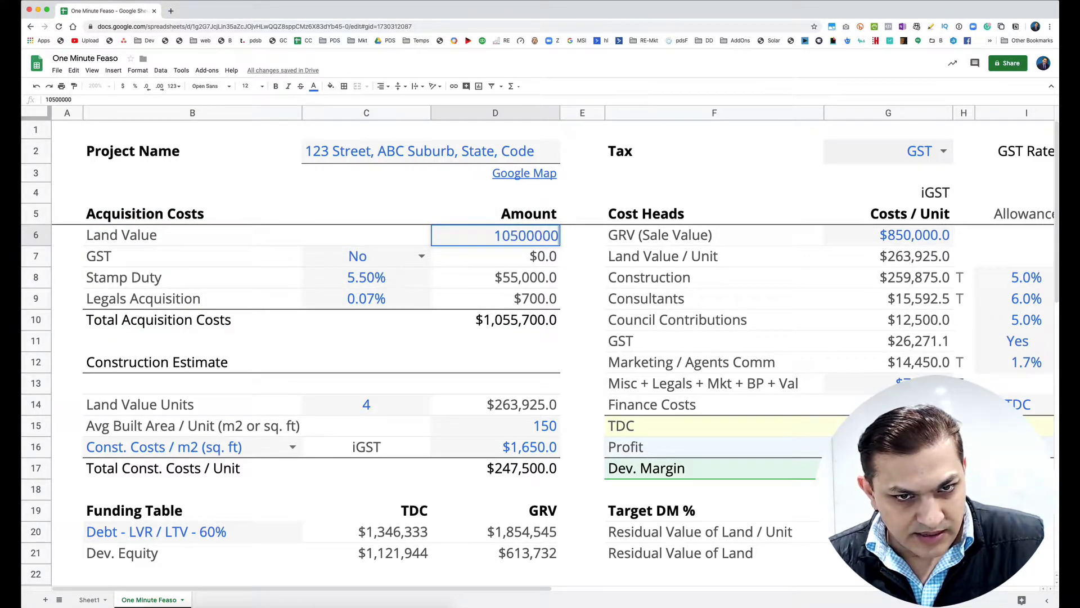
{"action": "key", "text": "Return"}
{"action": "key", "text": "Up"}
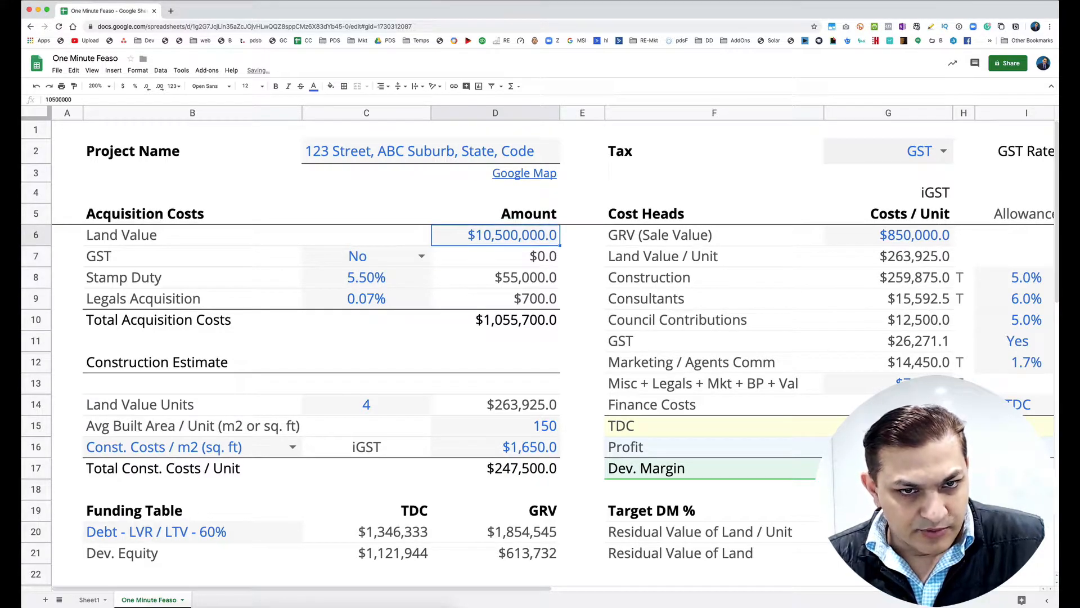
{"action": "double_click", "coordinate": [505, 236]}
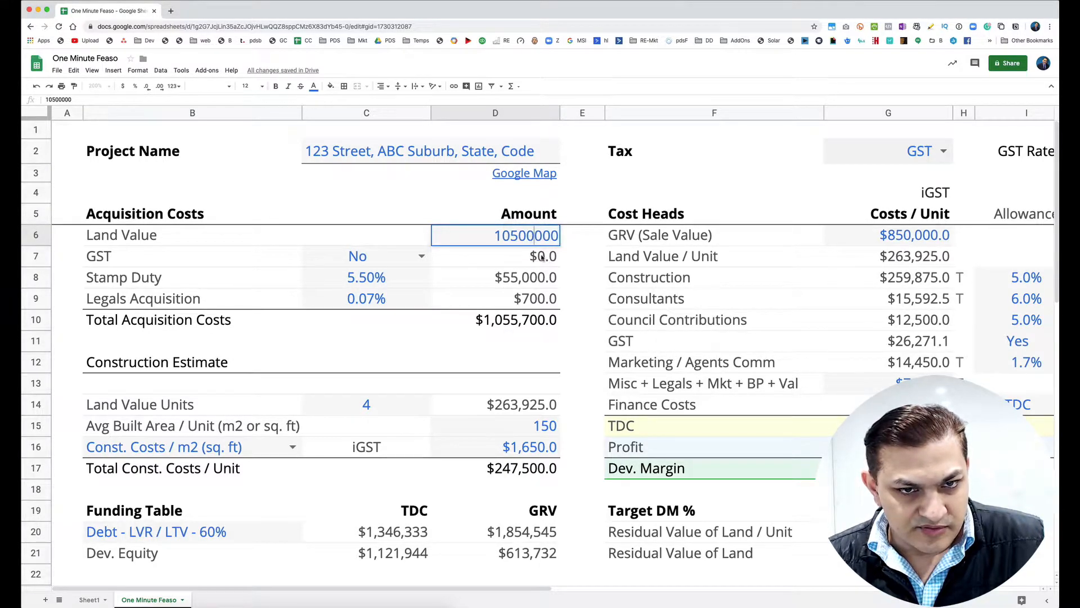
{"action": "key", "text": "BackSpace"}
{"action": "key", "text": "Return"}
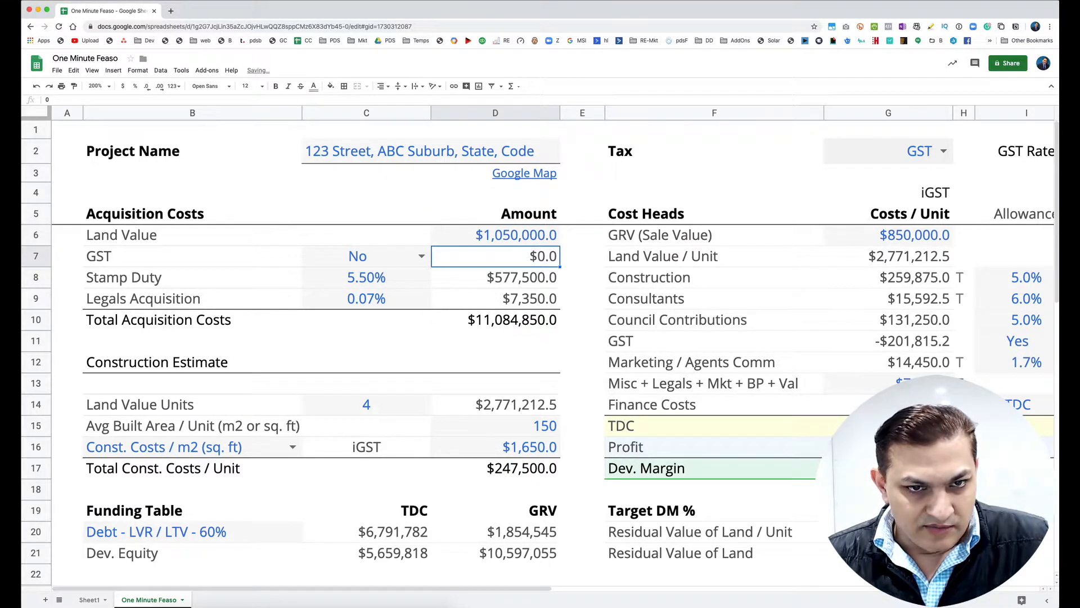
{"action": "left_click", "coordinate": [540, 242]}
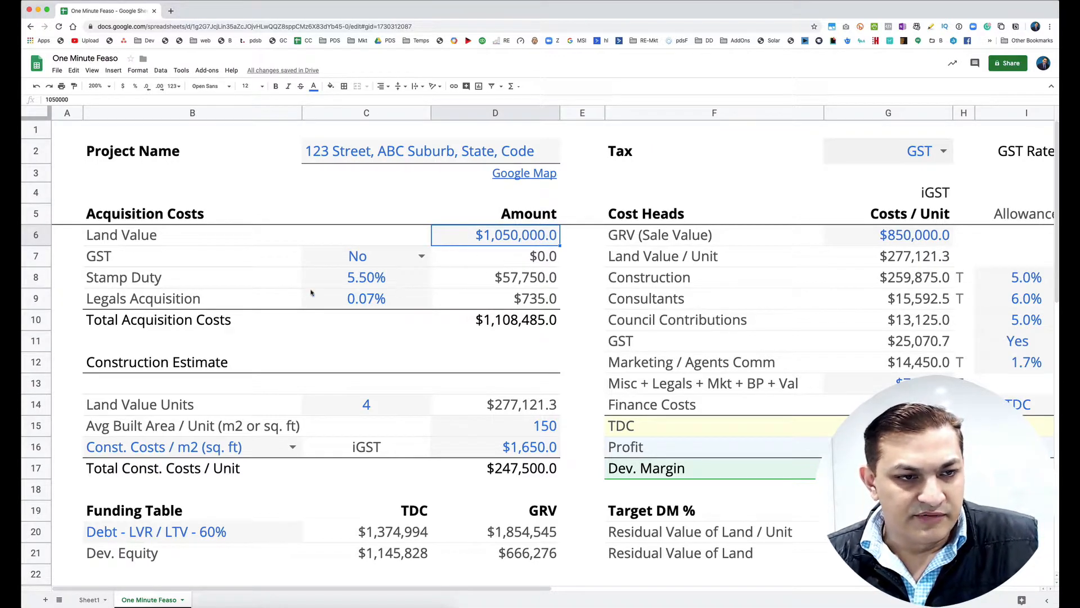
- Set the Stamp Duty rate in the Acquisition Costs table to 0%
{"action": "left_click", "coordinate": [125, 284]}
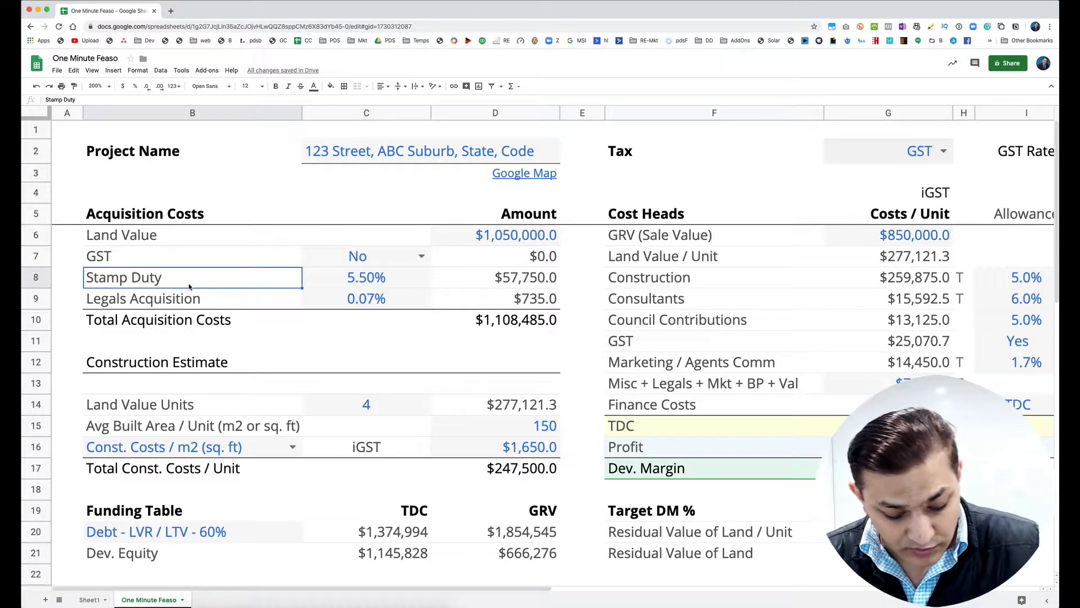
{"action": "left_click", "coordinate": [381, 279]}
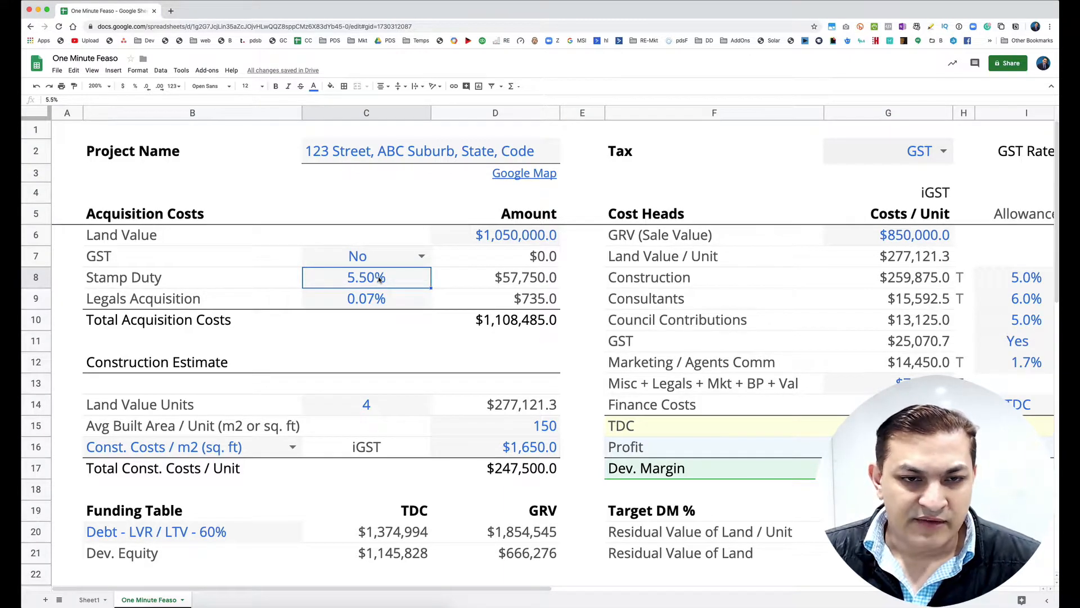
{"action": "type", "text": "0"}
{"action": "key", "text": "Return"}
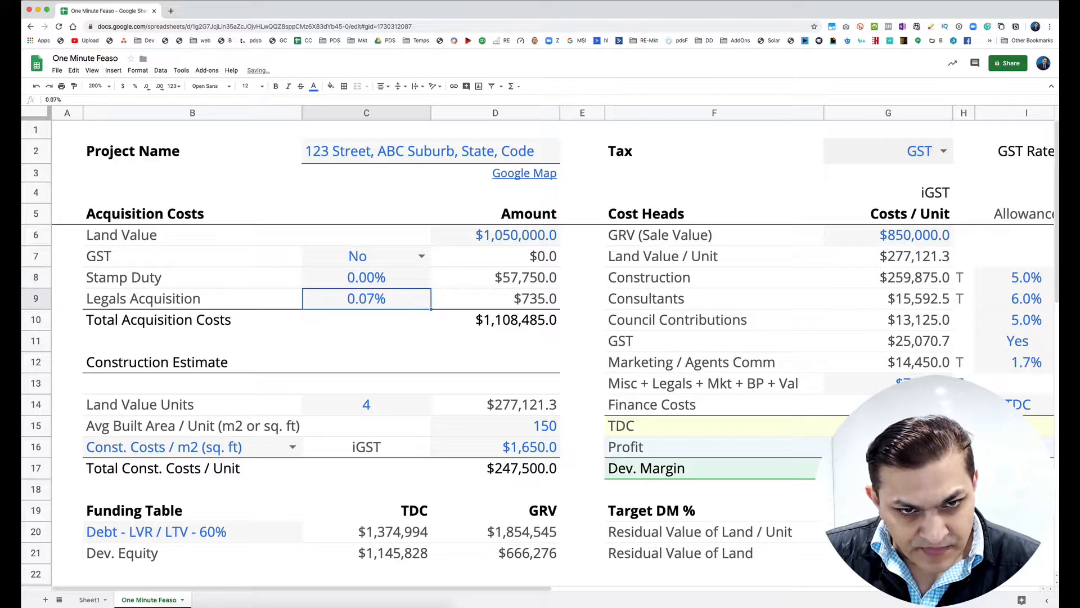
{"action": "left_click", "coordinate": [367, 277]}
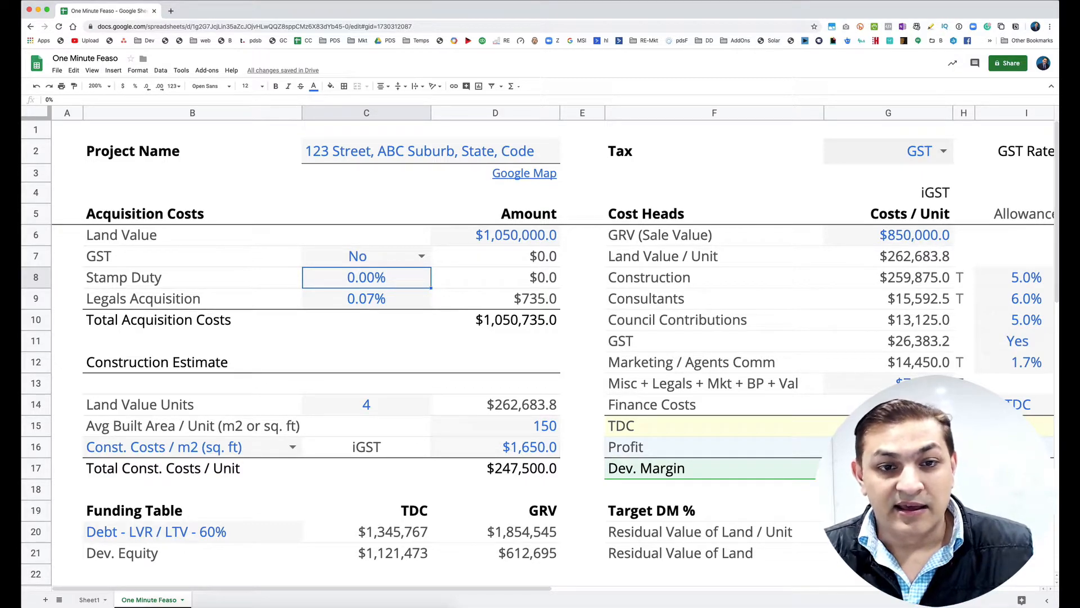
- Examine the conveyancer definition under Legals in the XMind mind map, starting from the Legals Acquisition row and returning to the spreadsheet
{"action": "left_click", "coordinate": [173, 304]}
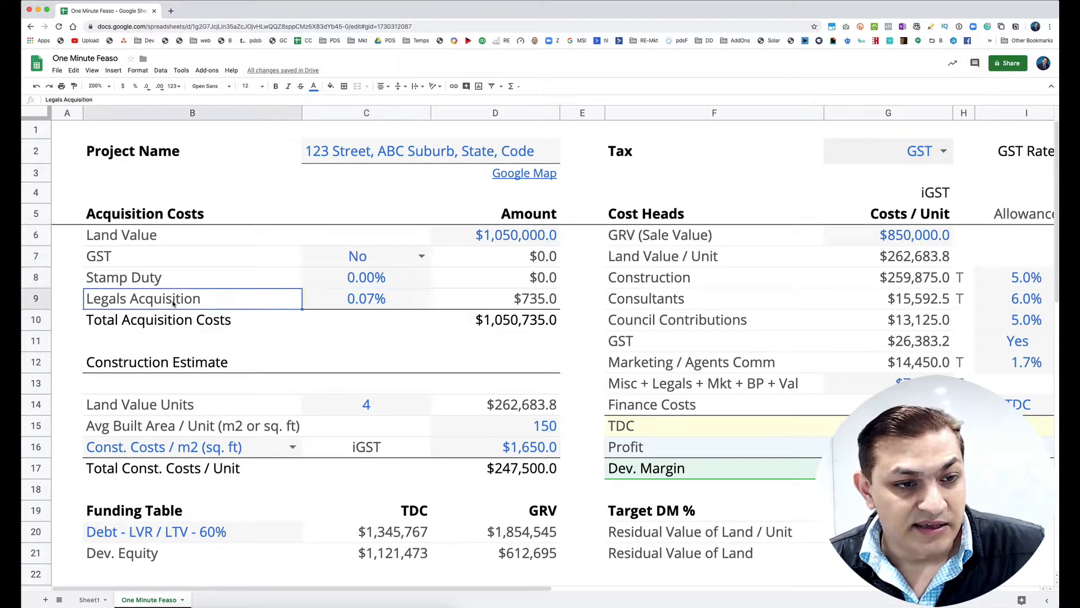
{"action": "left_click", "coordinate": [384, 303]}
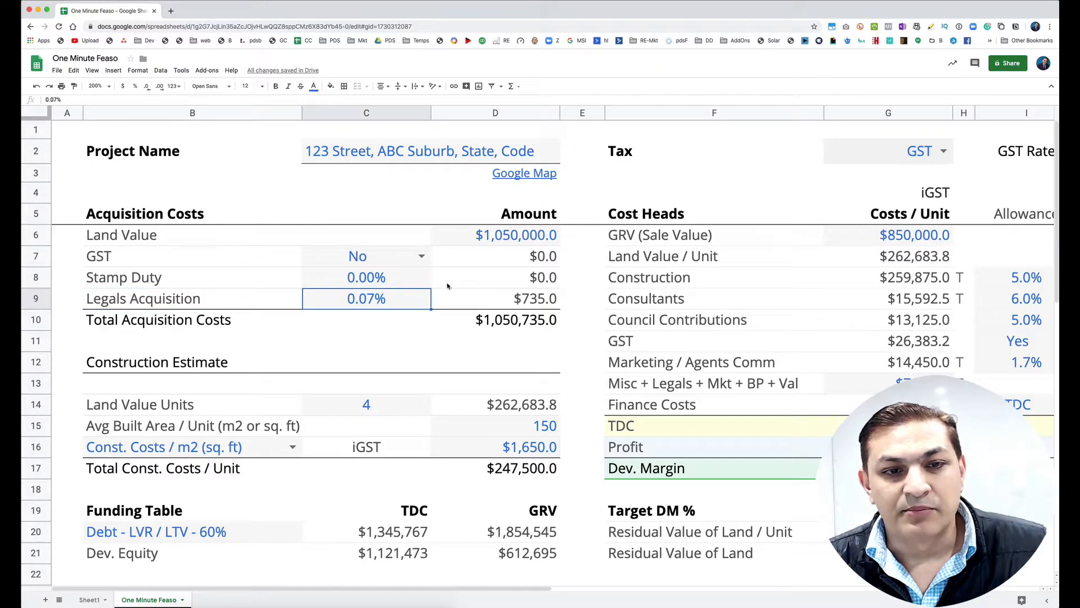
{"action": "key", "text": "super+Tab"}
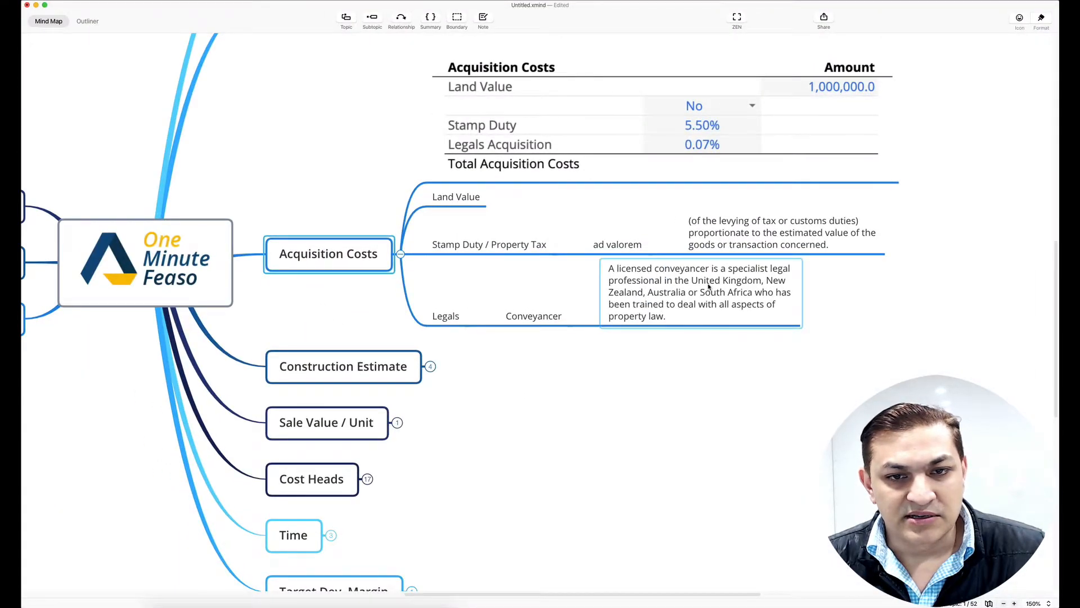
{"action": "left_click", "coordinate": [709, 287]}
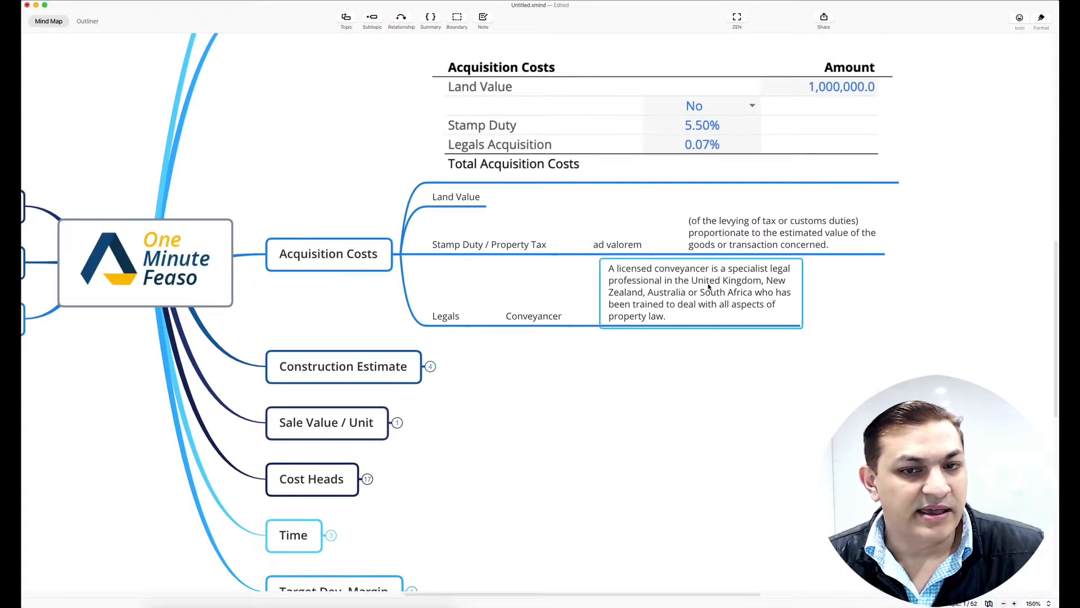
{"action": "double_click", "coordinate": [708, 287]}
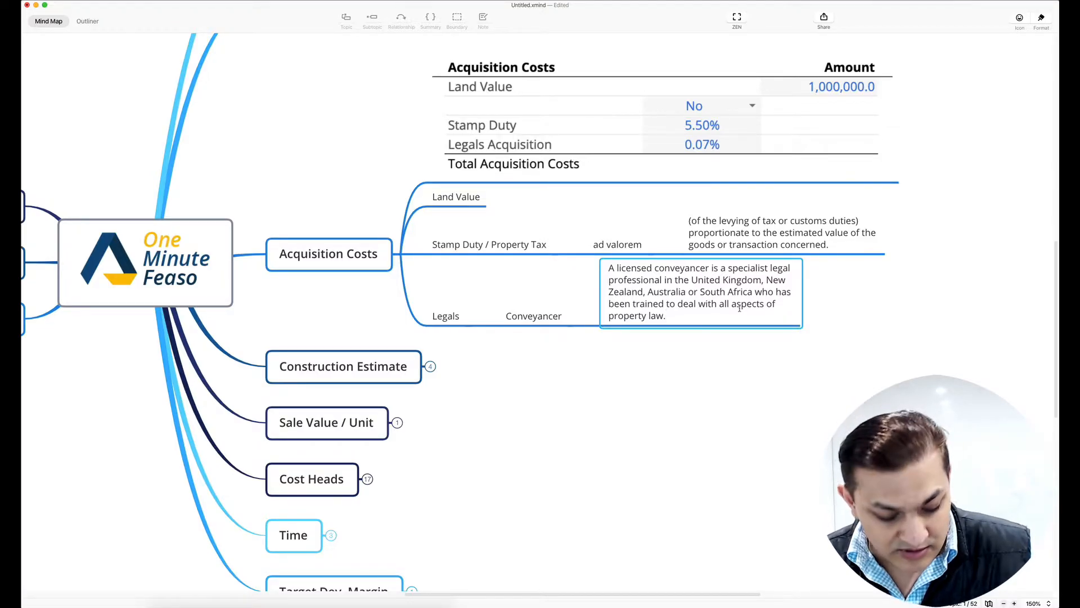
{"action": "key", "text": "super+Tab"}
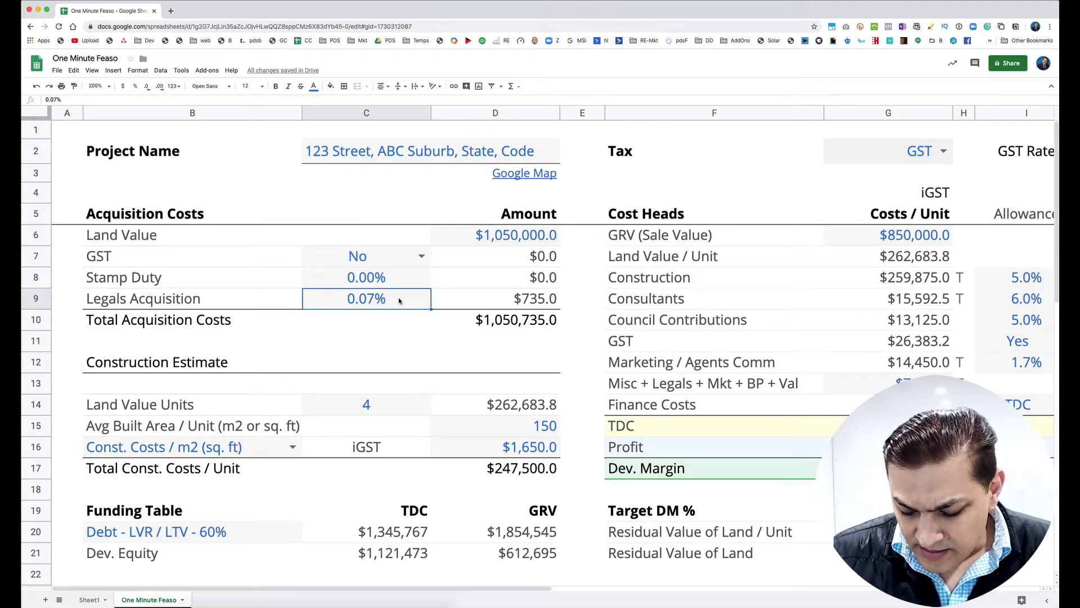
- Set the Legals Acquisition rate to 0.05%, entered with its percent sign
{"action": "type", "text": "."}
{"action": "type", "text": "0.07"}
{"action": "key", "text": "BackSpace"}
{"action": "type", "text": "5"}
{"action": "key", "text": "Return"}
{"action": "key", "text": "Up"}
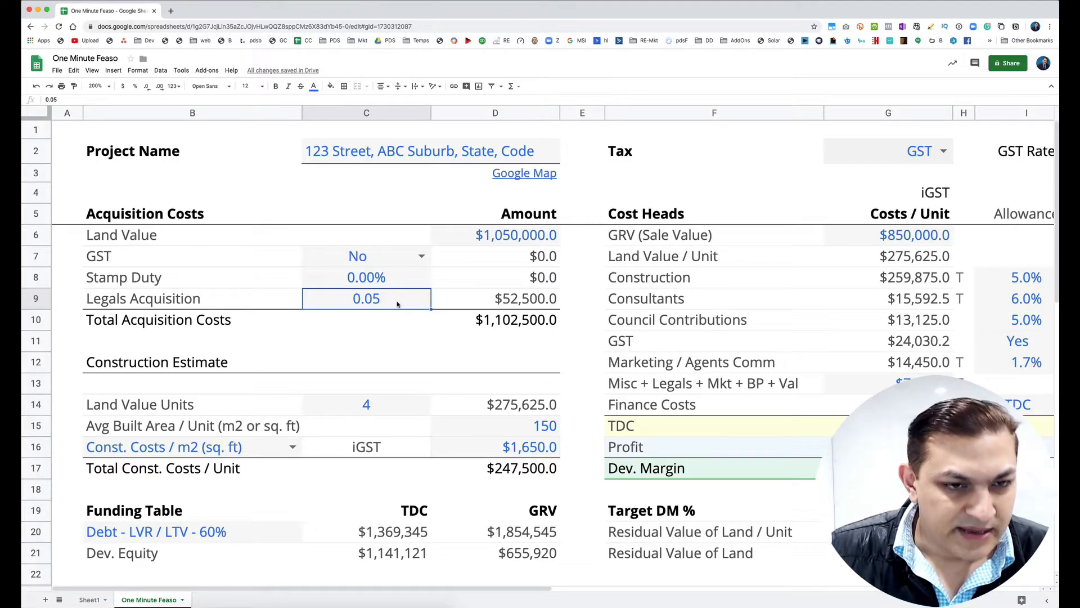
{"action": "double_click", "coordinate": [397, 302]}
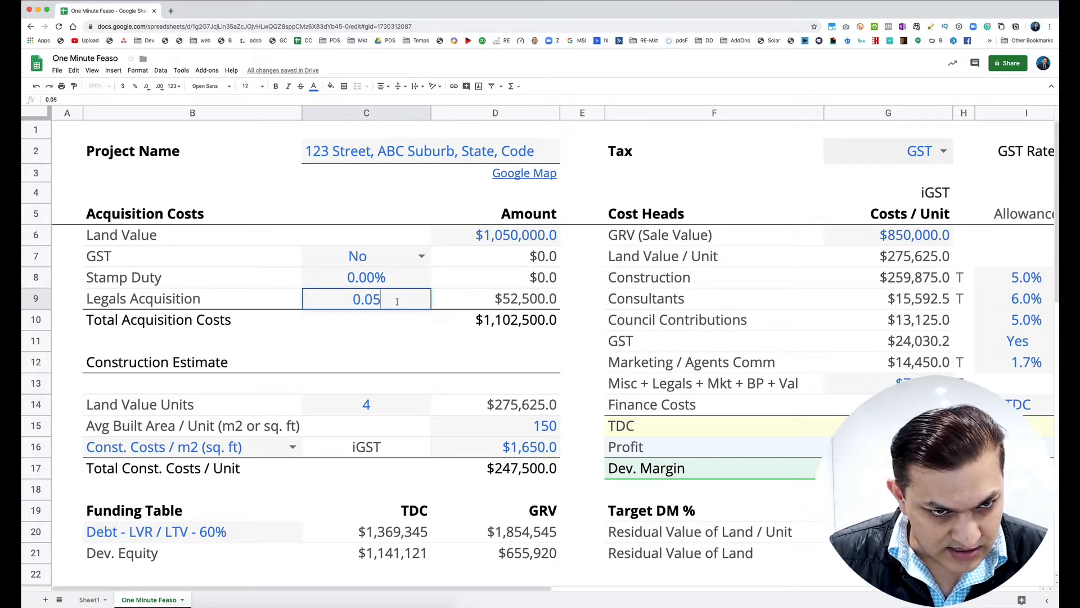
{"action": "type", "text": "%"}
{"action": "key", "text": "Return"}
{"action": "key", "text": "Up"}
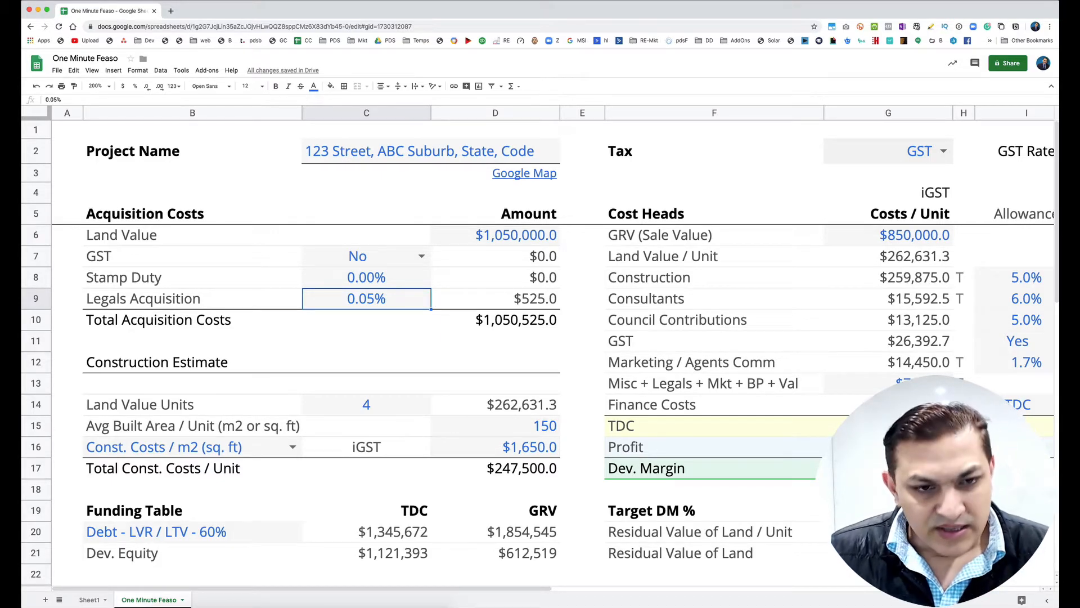
- Set the Legals Acquisition rate in the Acquisition Costs table to 0.1%
{"action": "double_click", "coordinate": [400, 301]}
{"action": "key", "text": "BackSpace"}
{"action": "key", "text": "BackSpace"}
{"action": "type", "text": "1"}
{"action": "key", "text": "Return"}
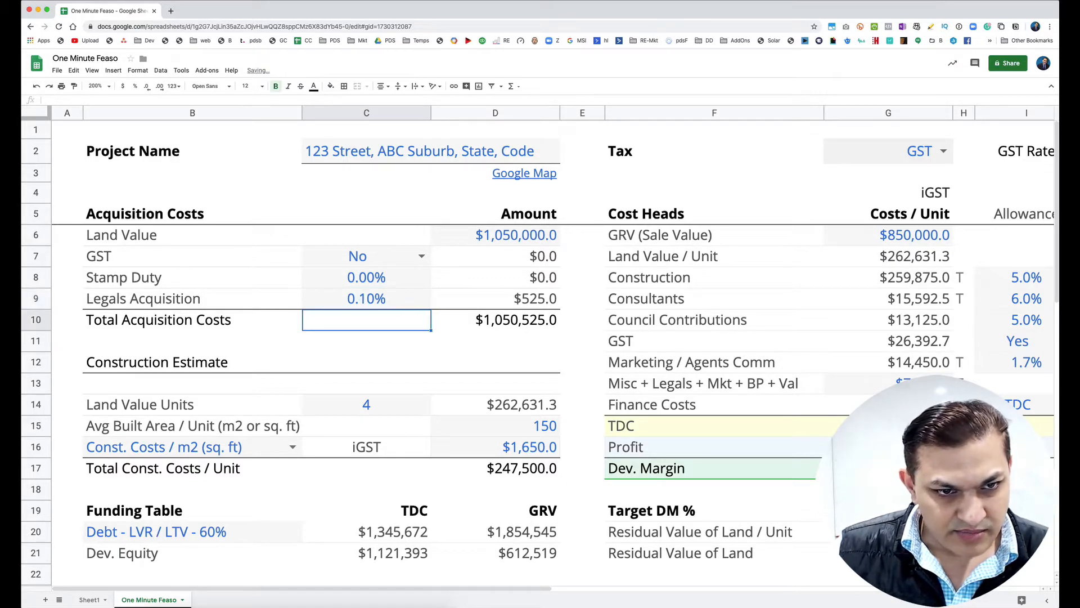
{"action": "left_click", "coordinate": [400, 302]}
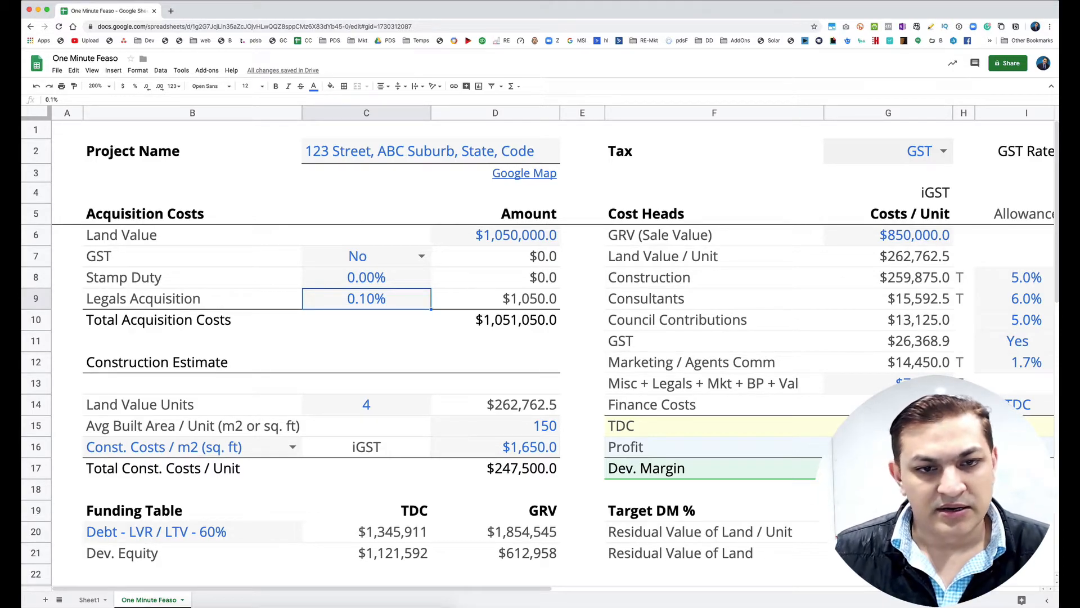
- Set the Stamp Duty rate to 5.5% and highlight the whole Acquisition Costs table for review
{"action": "left_click", "coordinate": [384, 282]}
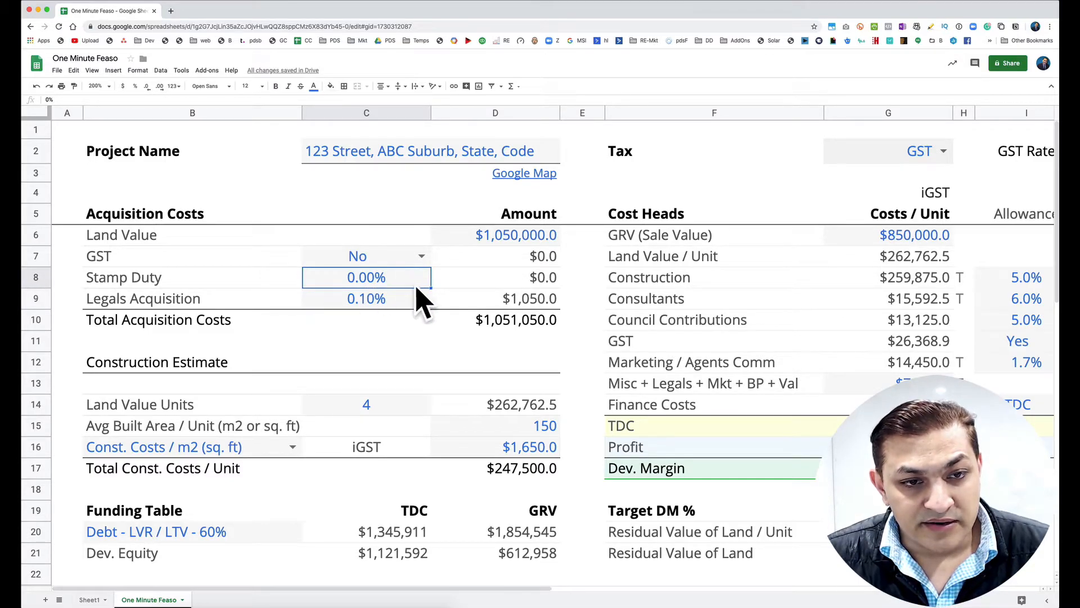
{"action": "type", "text": "5.5"}
{"action": "key", "text": "Return"}
{"action": "key", "text": "Up"}
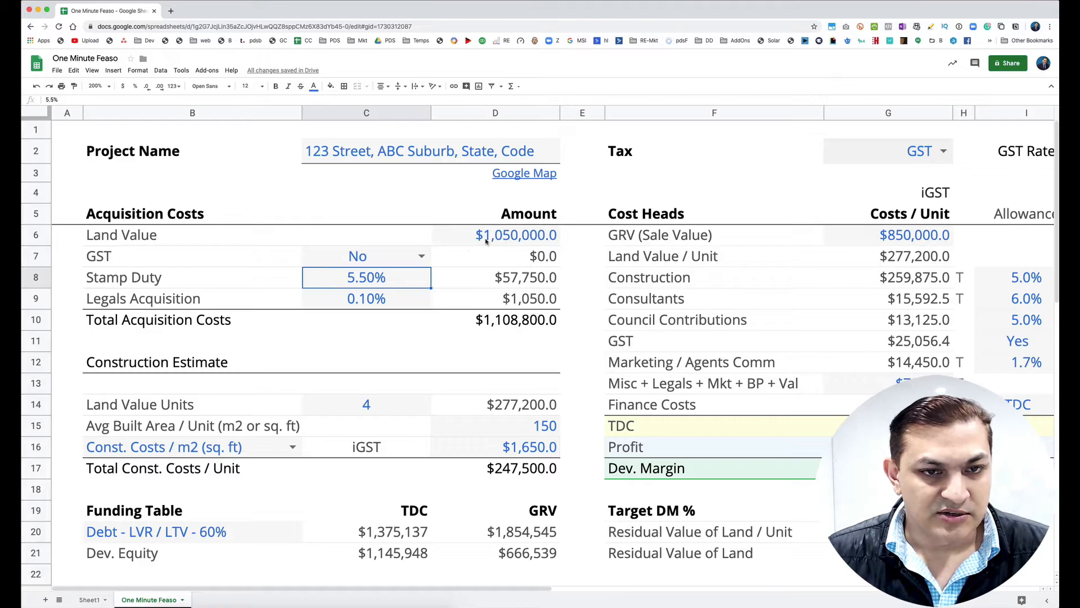
{"action": "left_click_drag", "start_coordinate": [102, 218], "coordinate": [457, 322]}
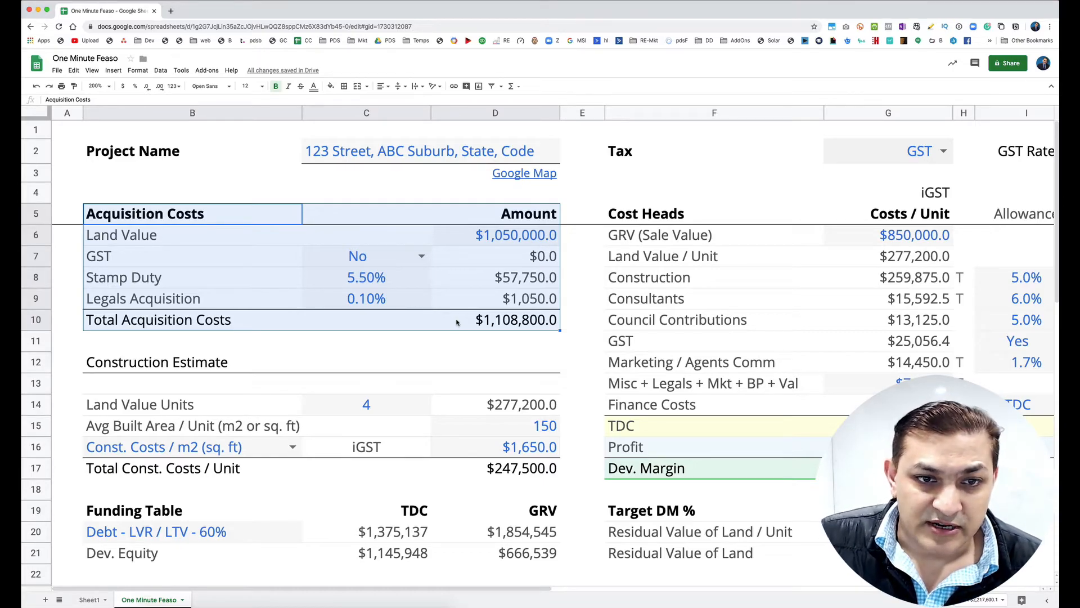
{"action": "left_click", "coordinate": [496, 236]}
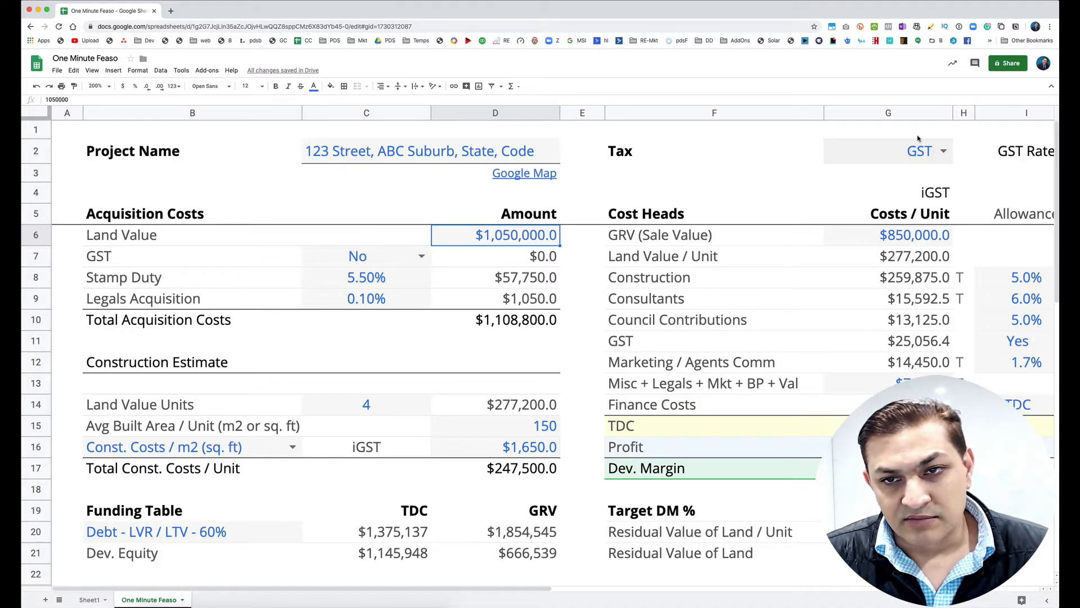
- Change the Tax type to NA and back to GST
{"action": "left_click", "coordinate": [944, 152]}
{"action": "left_click", "coordinate": [878, 186]}
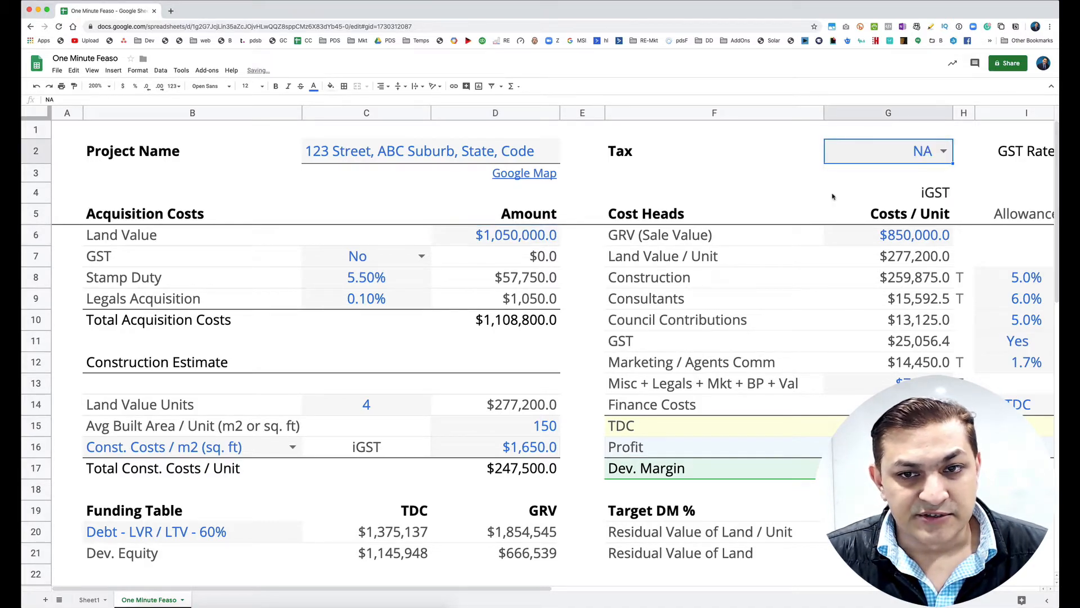
{"action": "left_click", "coordinate": [943, 152]}
{"action": "left_click", "coordinate": [863, 186]}
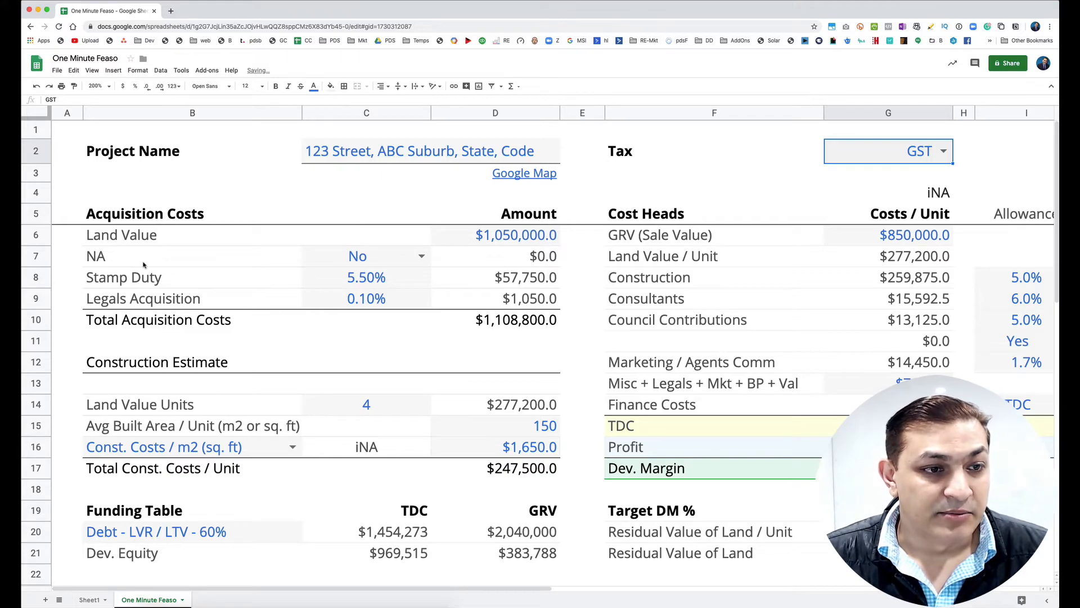
- Set the GST option under Land Value in the Acquisition Costs table to Yes
{"action": "left_click", "coordinate": [422, 256]}
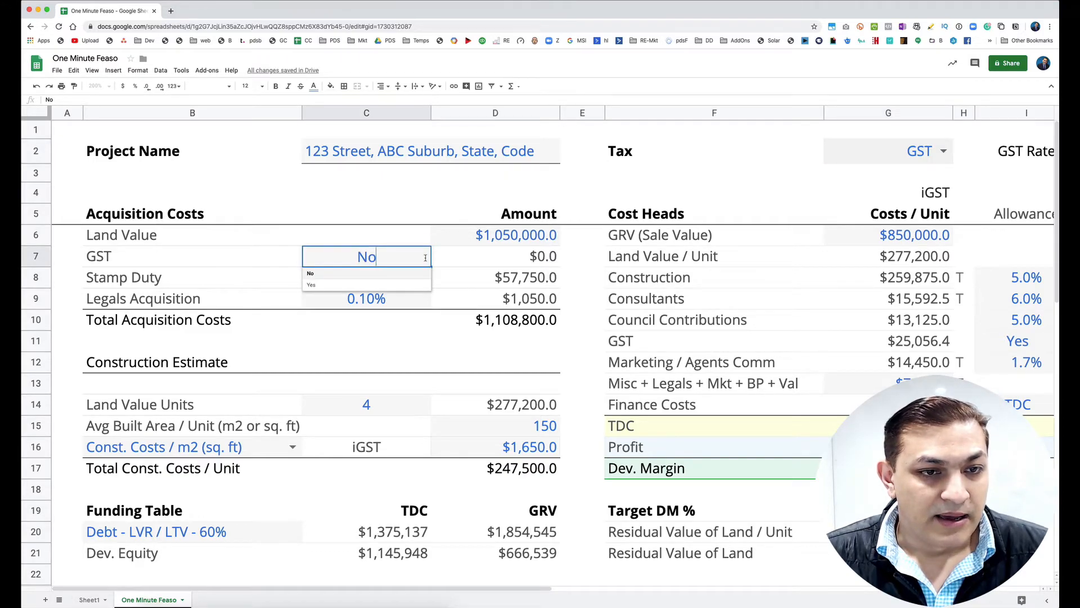
{"action": "left_click", "coordinate": [315, 285]}
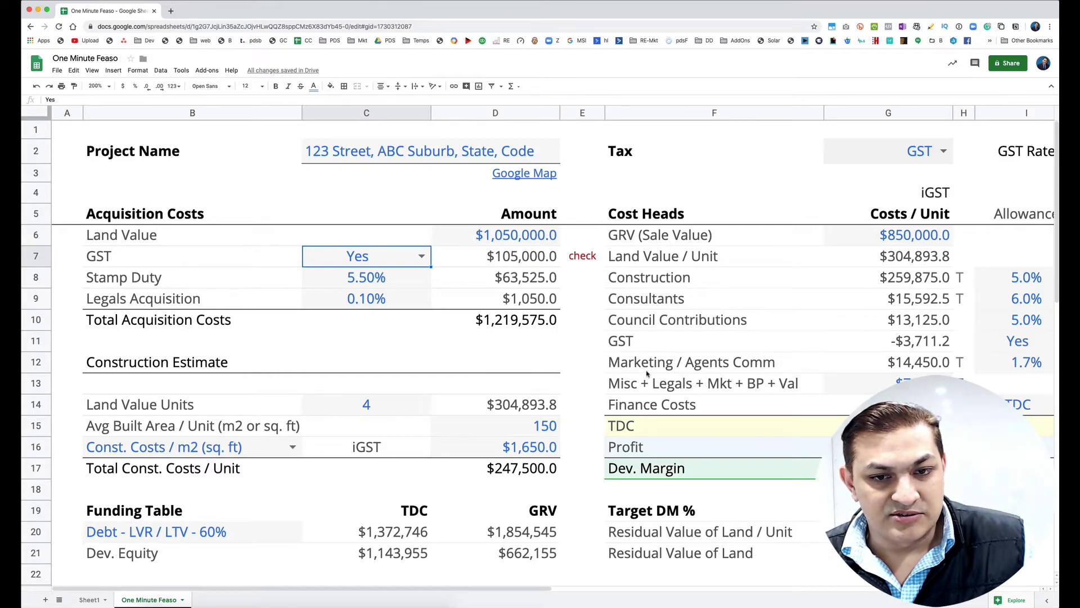
- Switch the Margin Scheme option in the GST row of the Cost Heads table to No and back to Yes
{"action": "scroll", "coordinate": [647, 374], "scroll_direction": "right", "scroll_amount": 10}
{"action": "scroll", "coordinate": [647, 374], "scroll_direction": "left", "scroll_amount": 5}
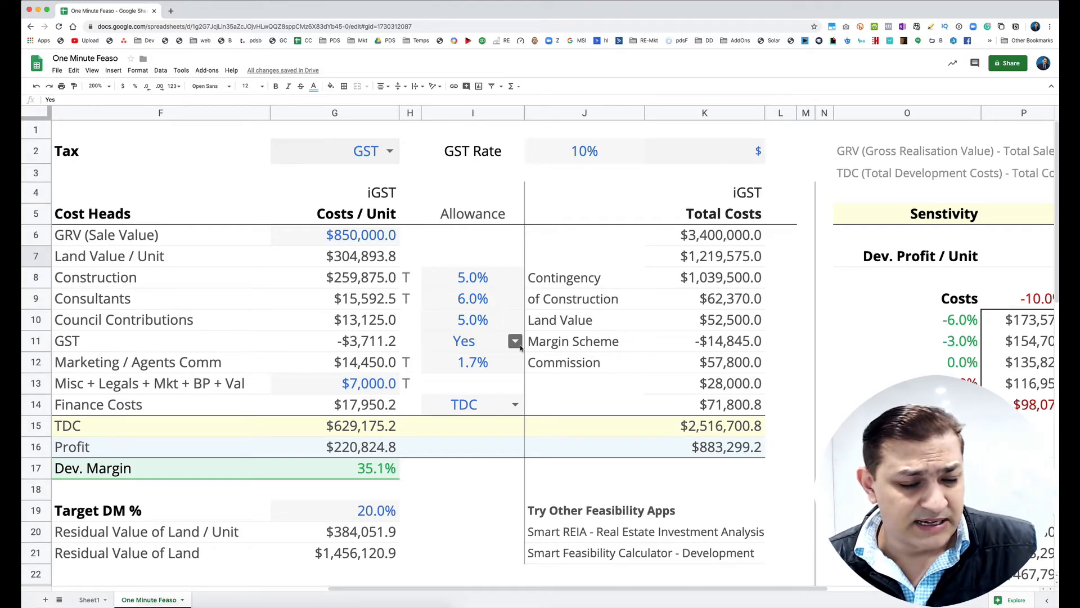
{"action": "scroll", "coordinate": [520, 347], "scroll_direction": "left", "scroll_amount": 3}
{"action": "scroll", "coordinate": [520, 347], "scroll_direction": "left", "scroll_amount": 2}
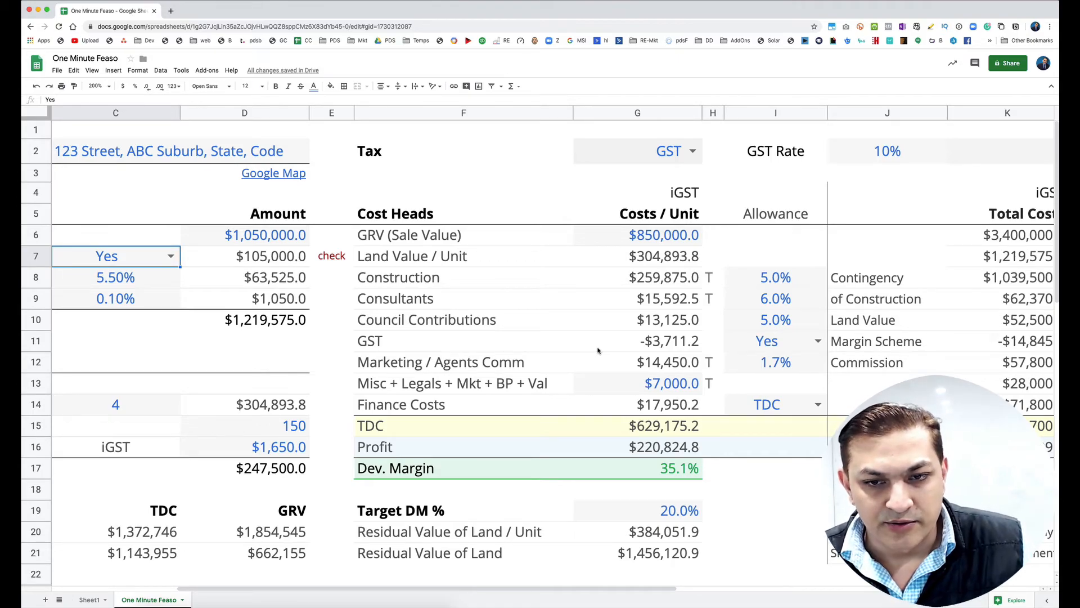
{"action": "left_click", "coordinate": [769, 347]}
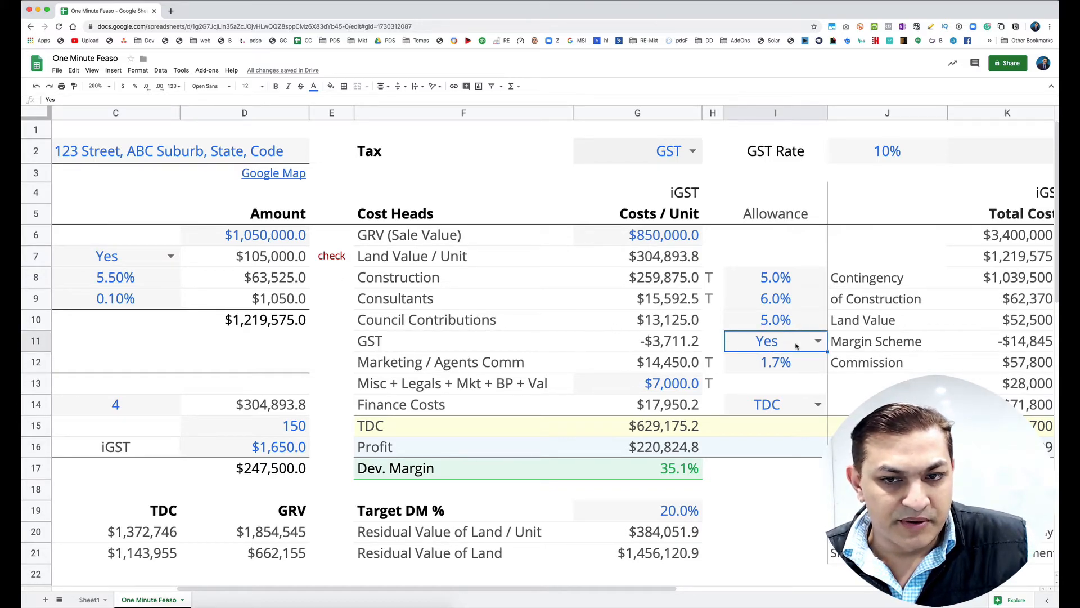
{"action": "left_click", "coordinate": [324, 259]}
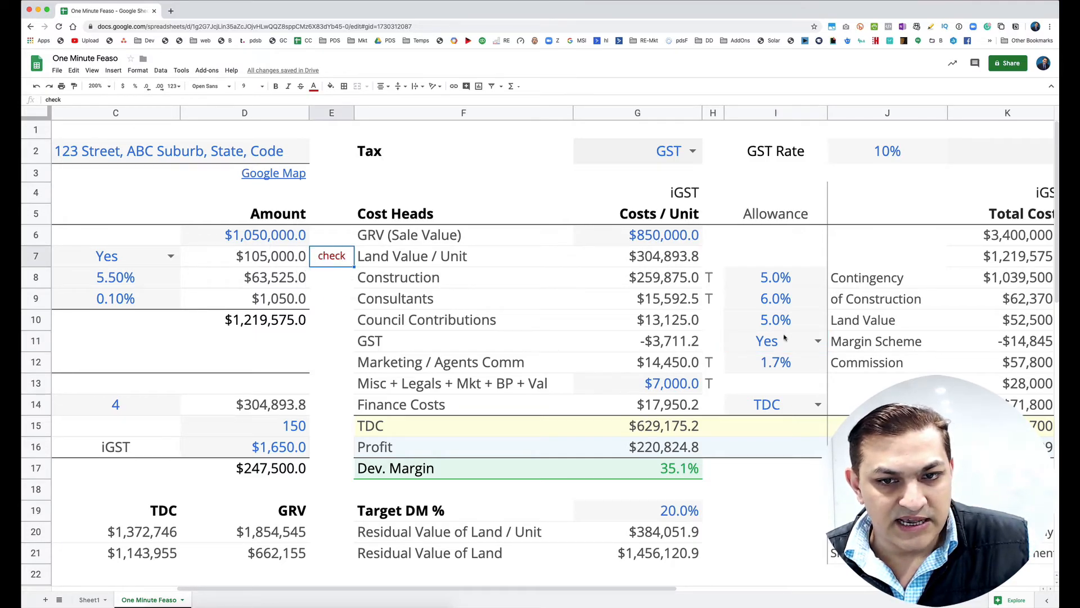
{"action": "left_click", "coordinate": [817, 341]}
{"action": "left_click", "coordinate": [780, 369]}
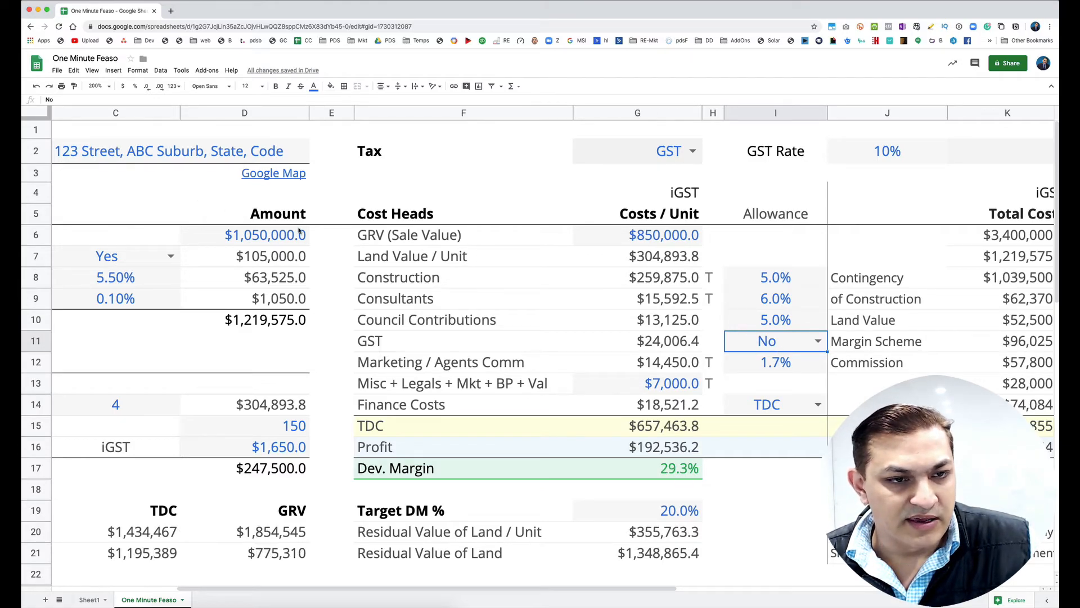
{"action": "left_click", "coordinate": [820, 343]}
{"action": "left_click", "coordinate": [749, 373]}
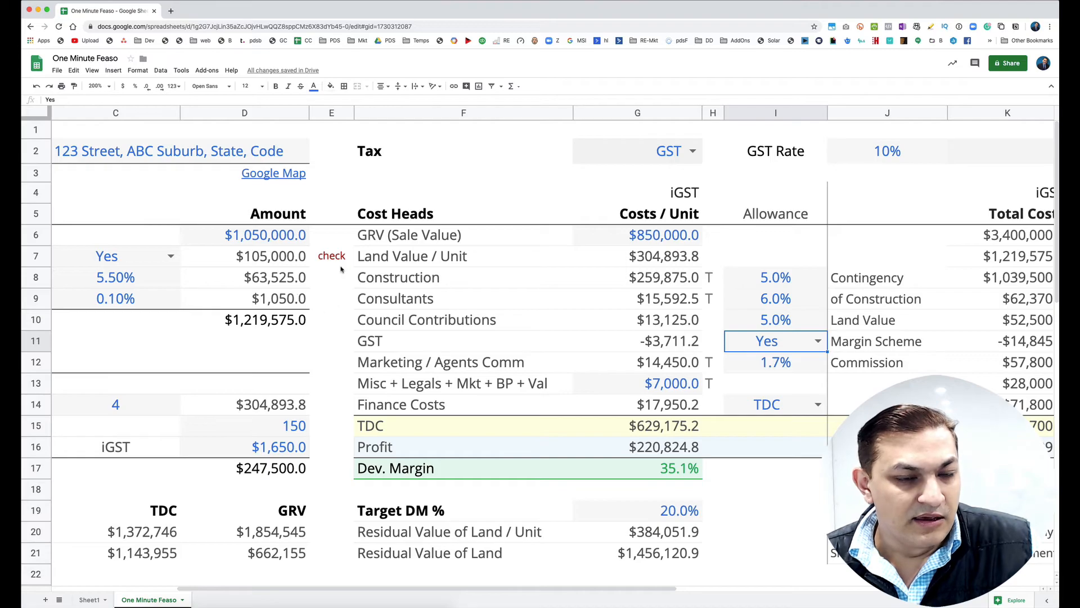
- Set the GST option under Land Value in the Acquisition Costs table to No
{"action": "left_click", "coordinate": [134, 260]}
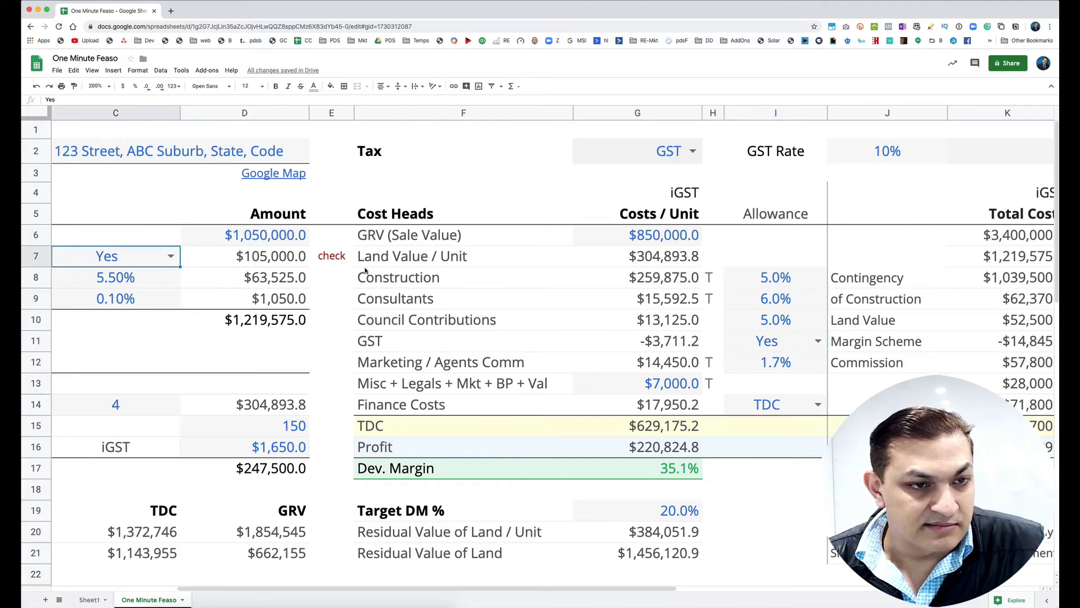
{"action": "scroll", "coordinate": [365, 271], "scroll_direction": "left", "scroll_amount": 5}
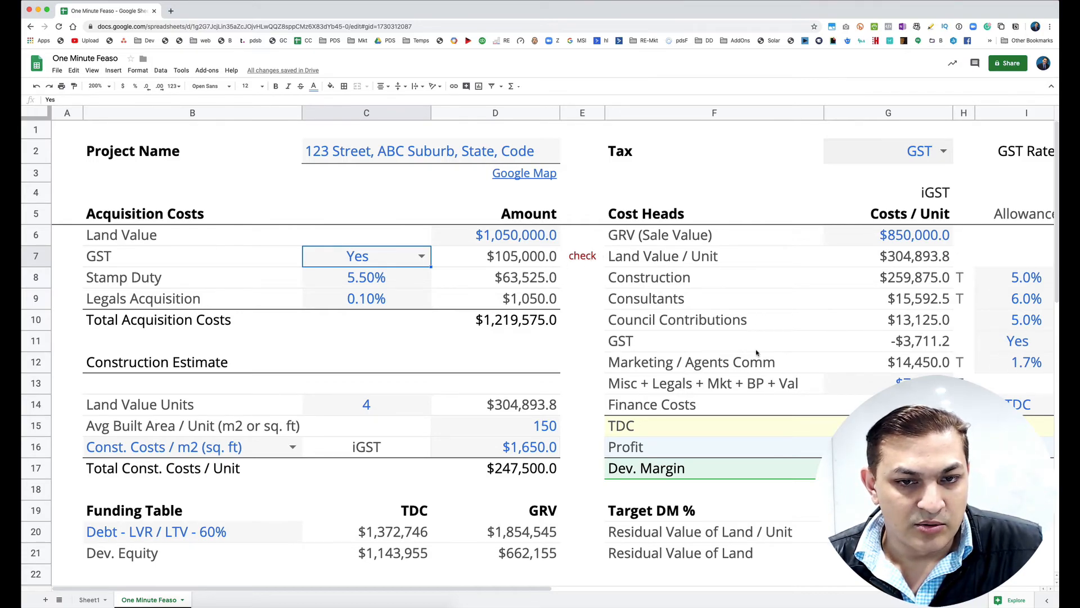
{"action": "left_click", "coordinate": [422, 256]}
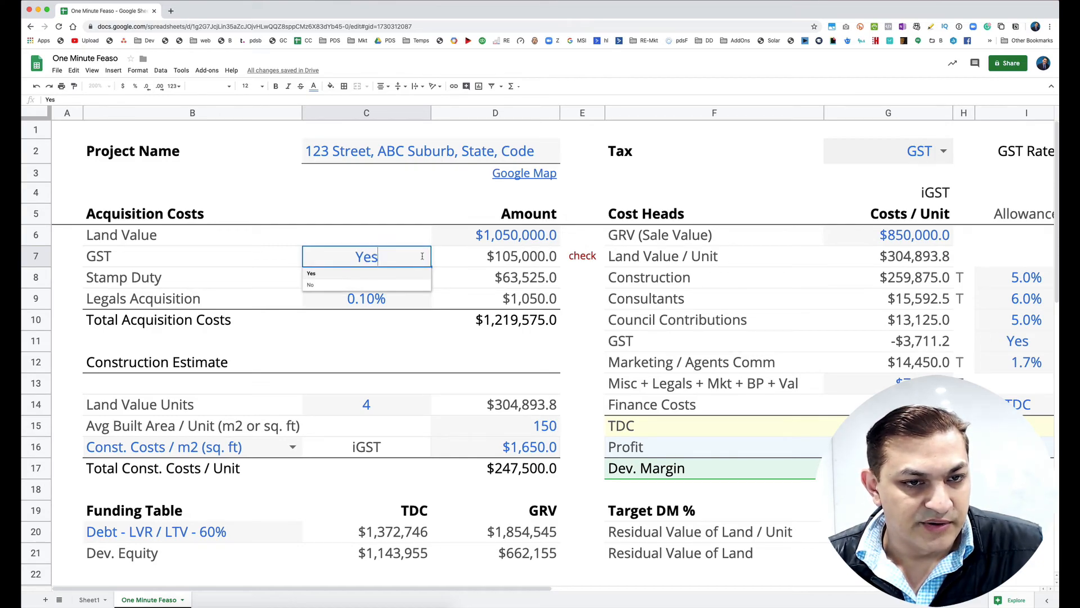
{"action": "left_click", "coordinate": [323, 285]}
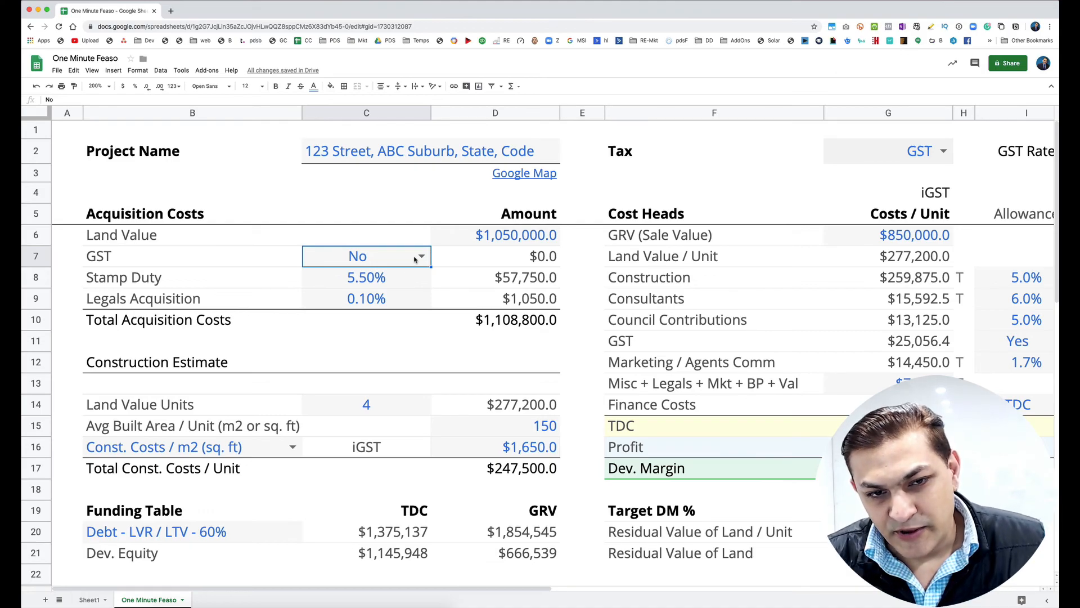
- Highlight the GST row and the whole Acquisition Costs table through Total Acquisition Costs for review
{"action": "left_click_drag", "start_coordinate": [155, 261], "coordinate": [469, 259]}
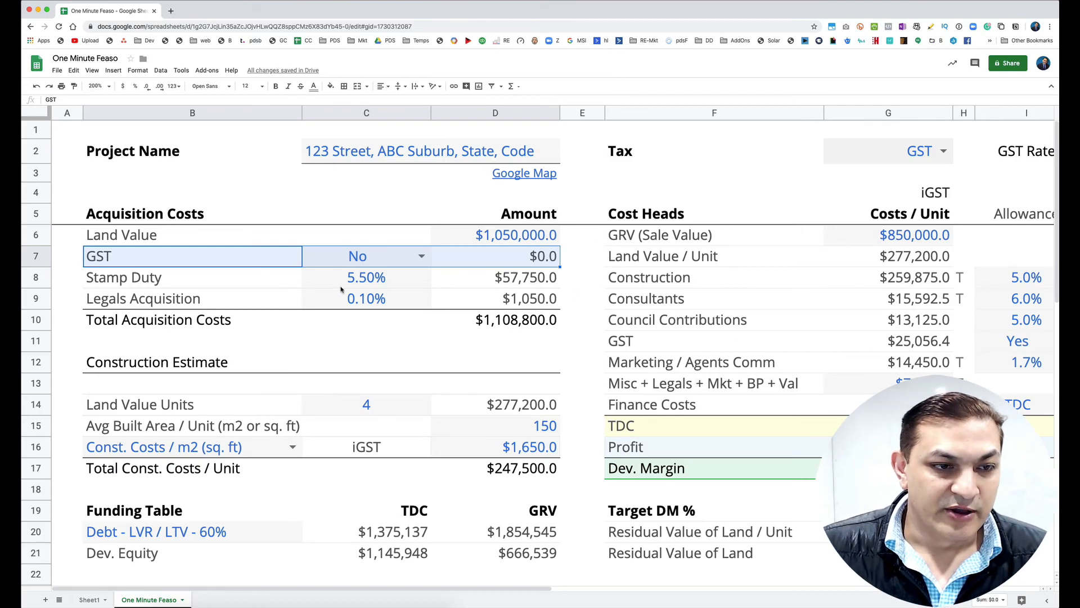
{"action": "left_click", "coordinate": [449, 328]}
{"action": "left_click_drag", "start_coordinate": [135, 222], "coordinate": [493, 322]}
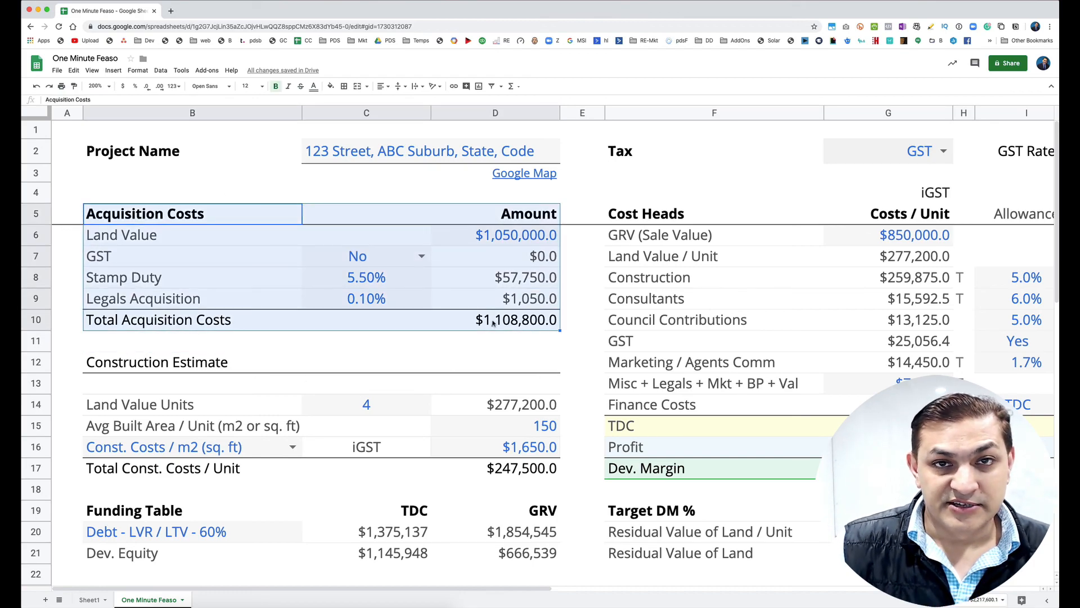